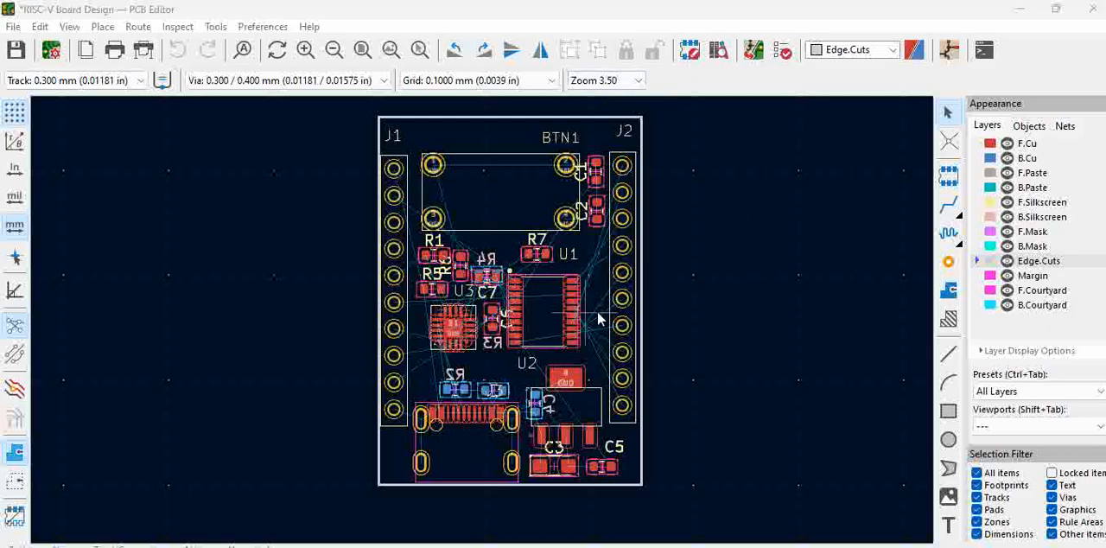
# Step: Open the board setup and examine the copper design constraints, from minimum clearance to copper to edge clearance
pyautogui.click(14, 28)
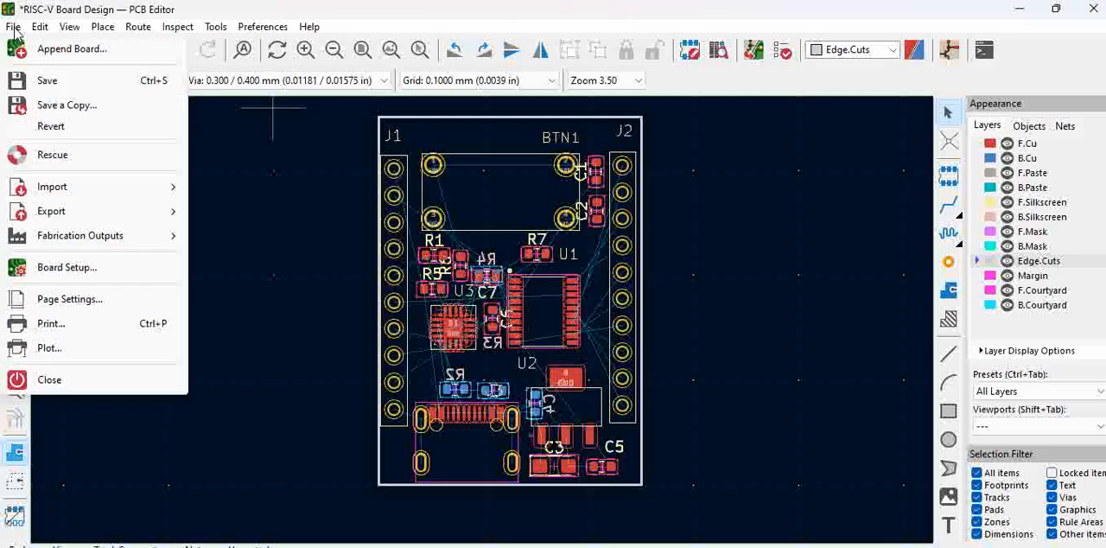
pyautogui.click(115, 269)
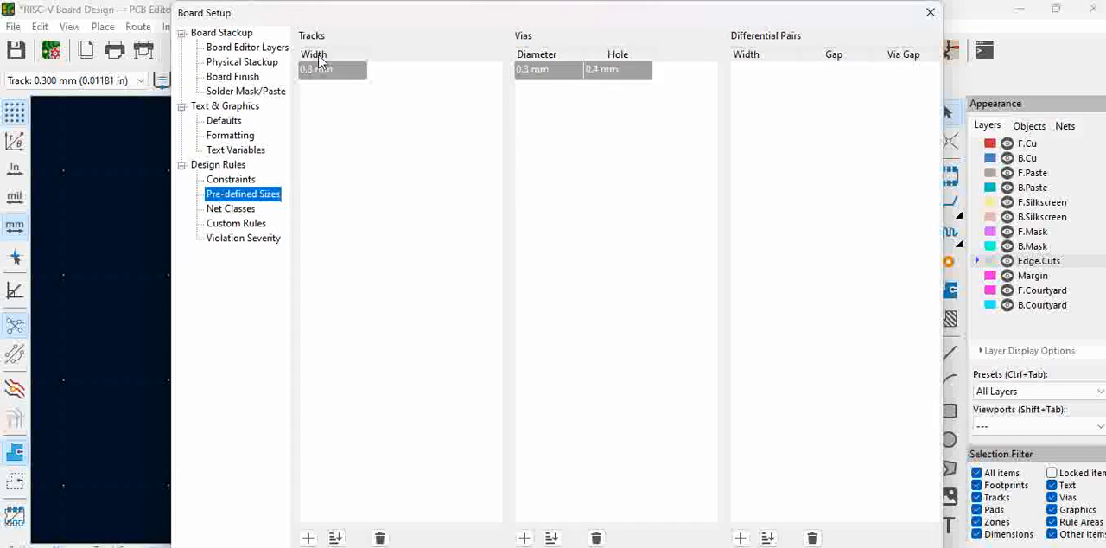
pyautogui.click(238, 166)
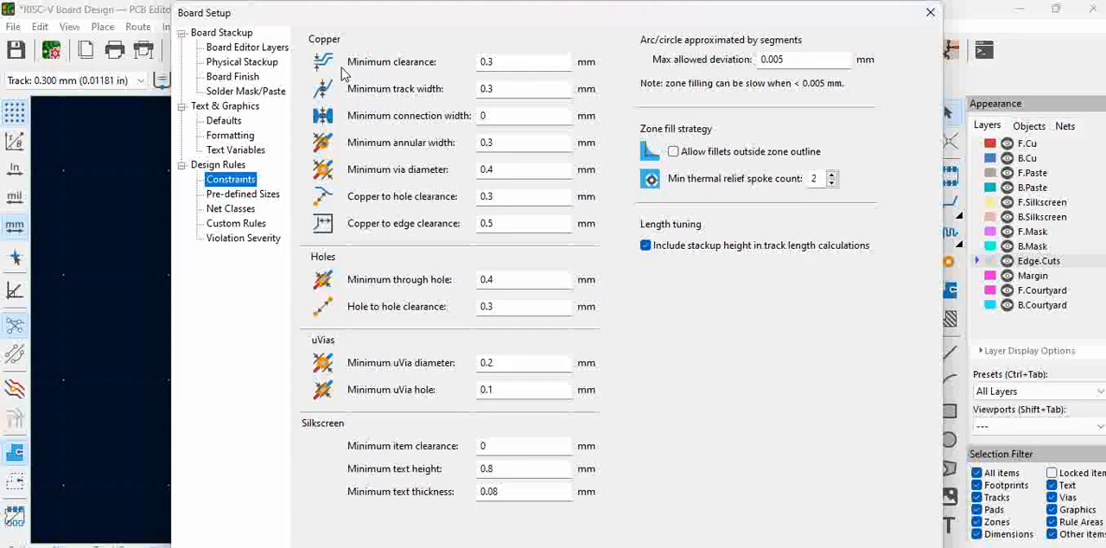
pyautogui.click(509, 62)
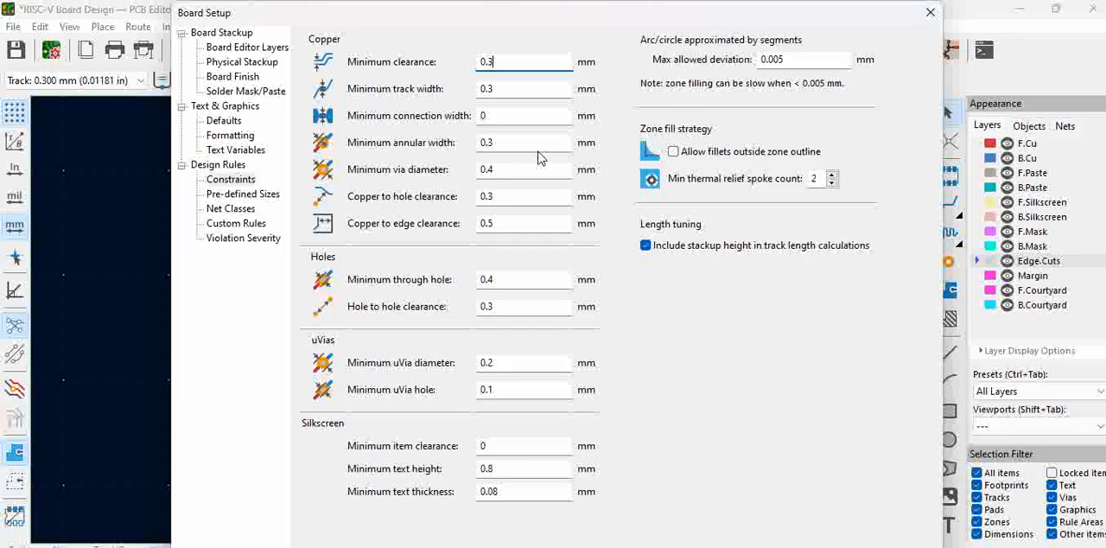
pyautogui.click(500, 61)
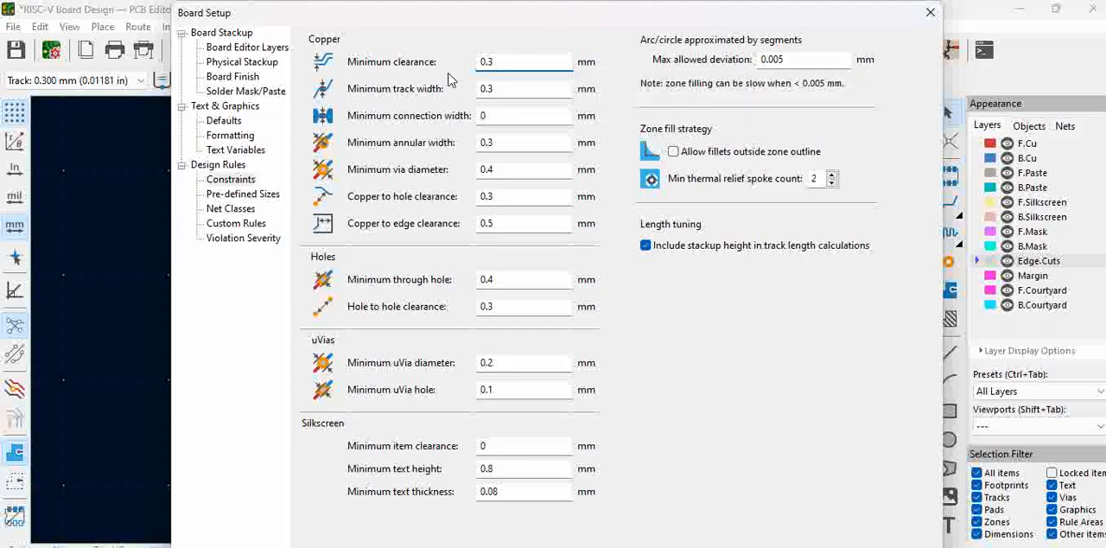
pyautogui.click(498, 61)
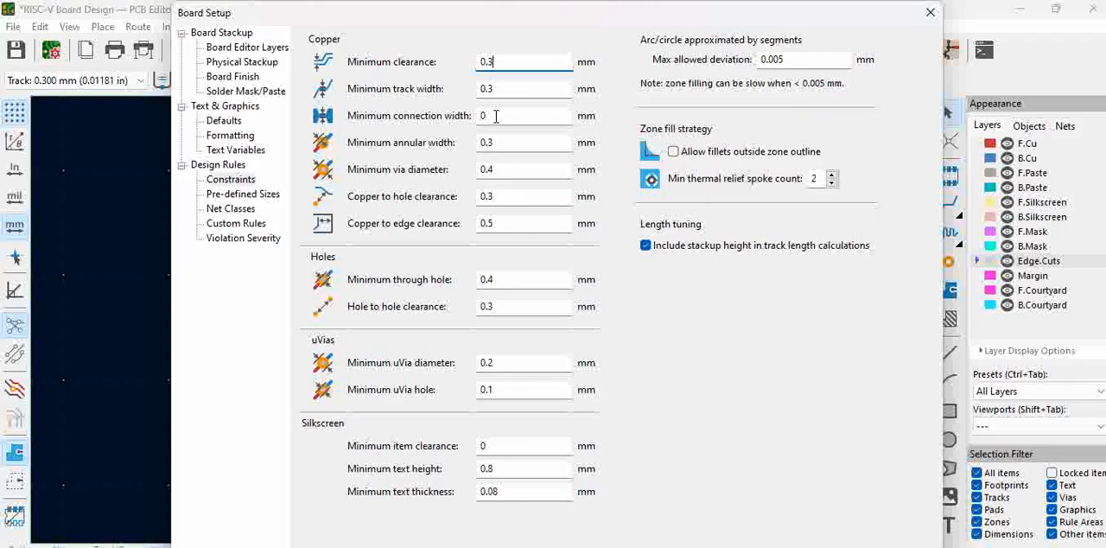
pyautogui.click(495, 116)
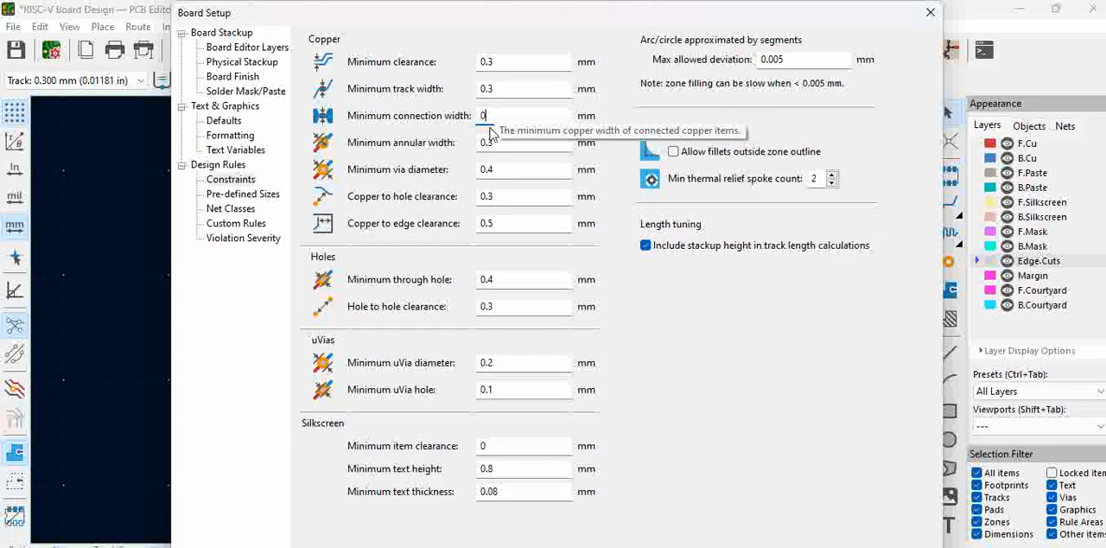
pyautogui.click(499, 142)
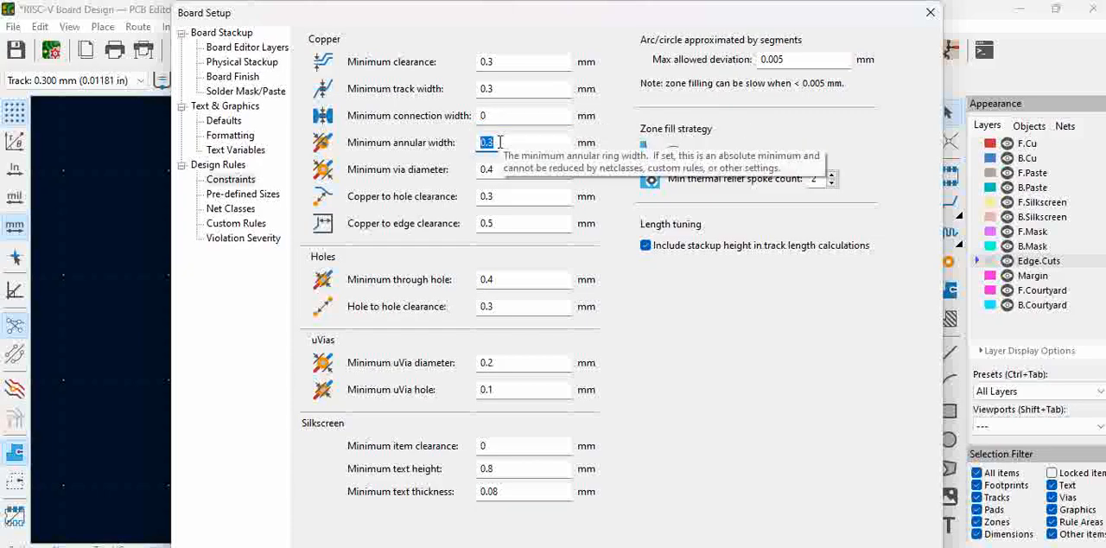
pyautogui.click(501, 170)
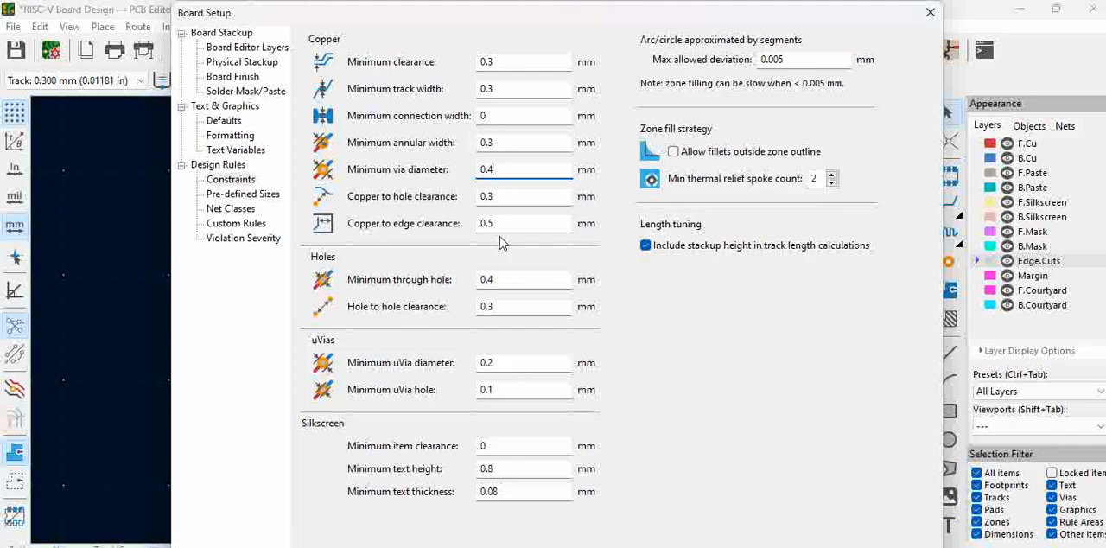
pyautogui.click(497, 196)
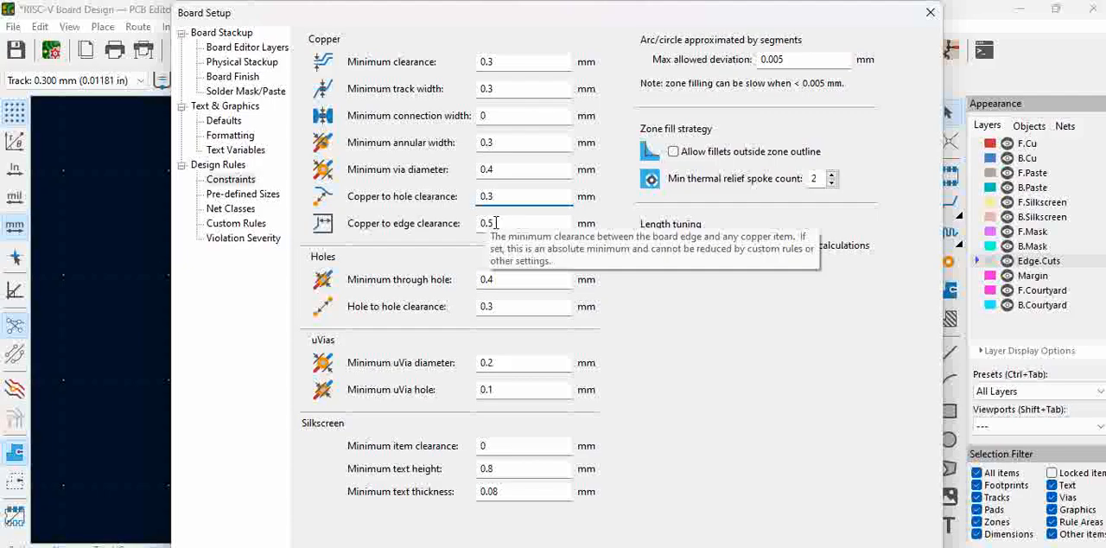
pyautogui.click(494, 222)
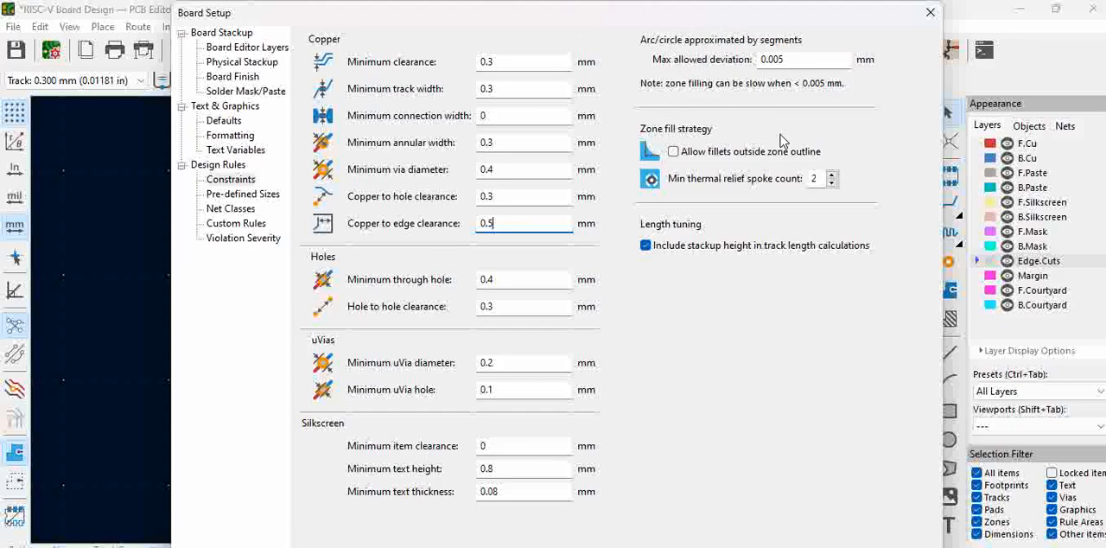
# Step: Add pre-defined track widths of 0.4 mm and 0.5 mm in the board setup
pyautogui.click(251, 195)
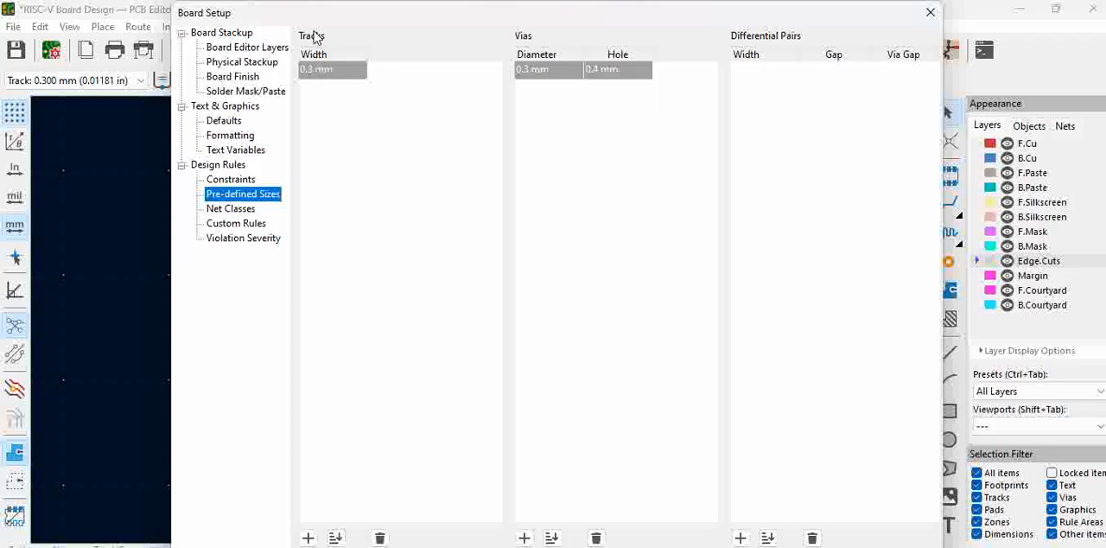
pyautogui.click(308, 537)
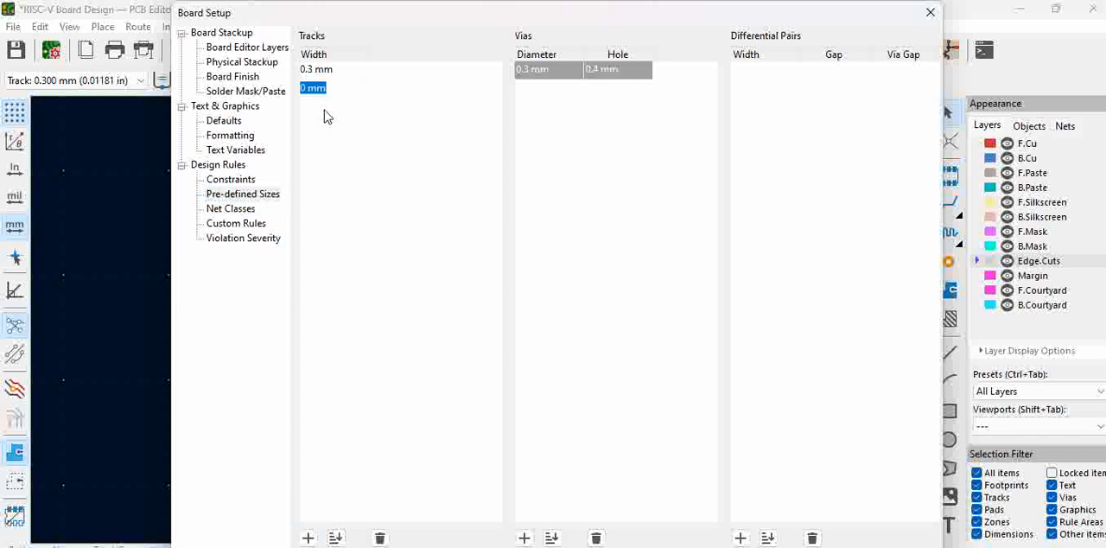
pyautogui.write('0.4')
pyautogui.press('Return')
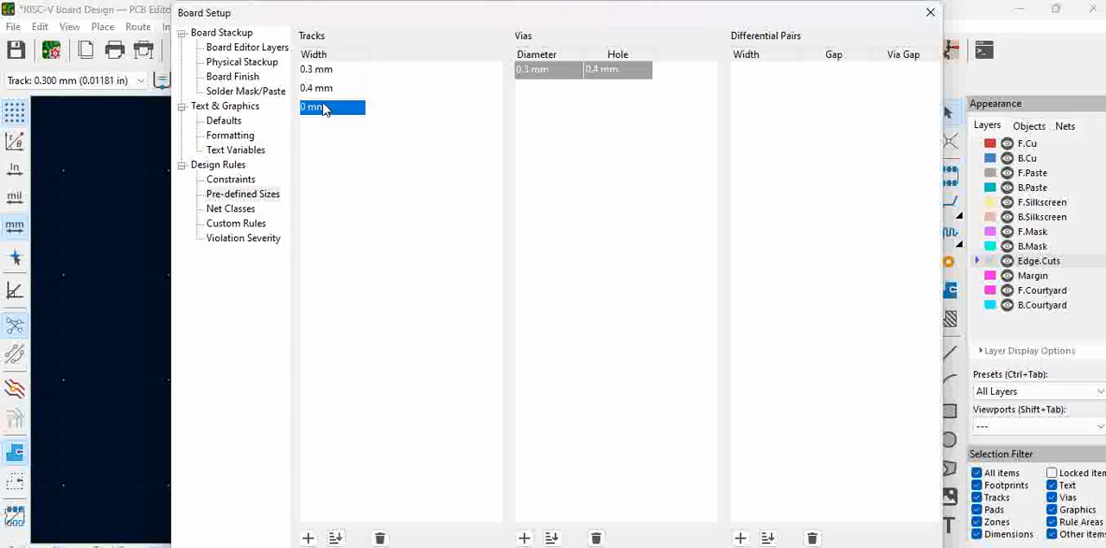
pyautogui.write('0.5')
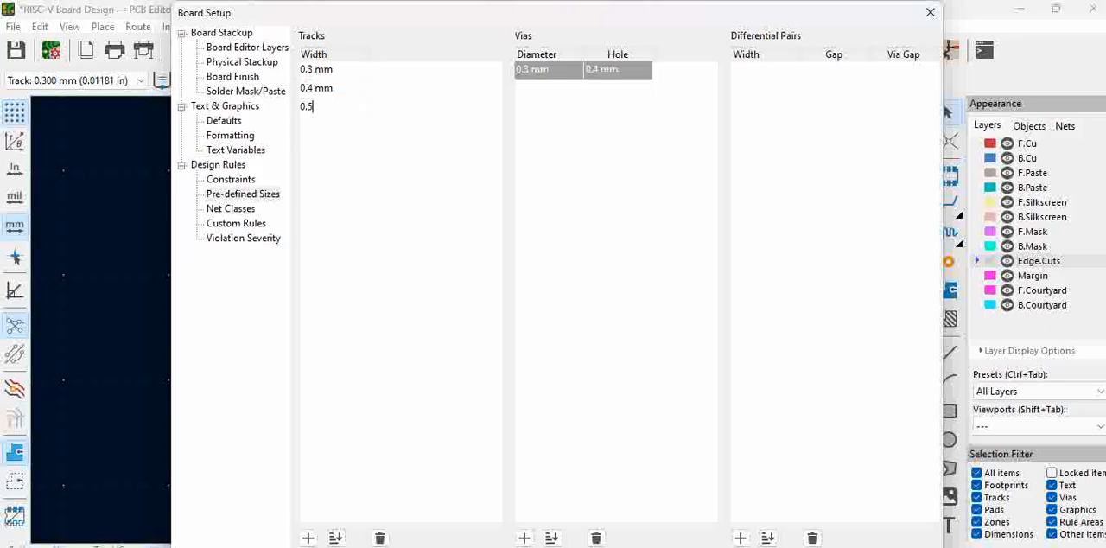
pyautogui.write(' mm')
pyautogui.click(447, 169)
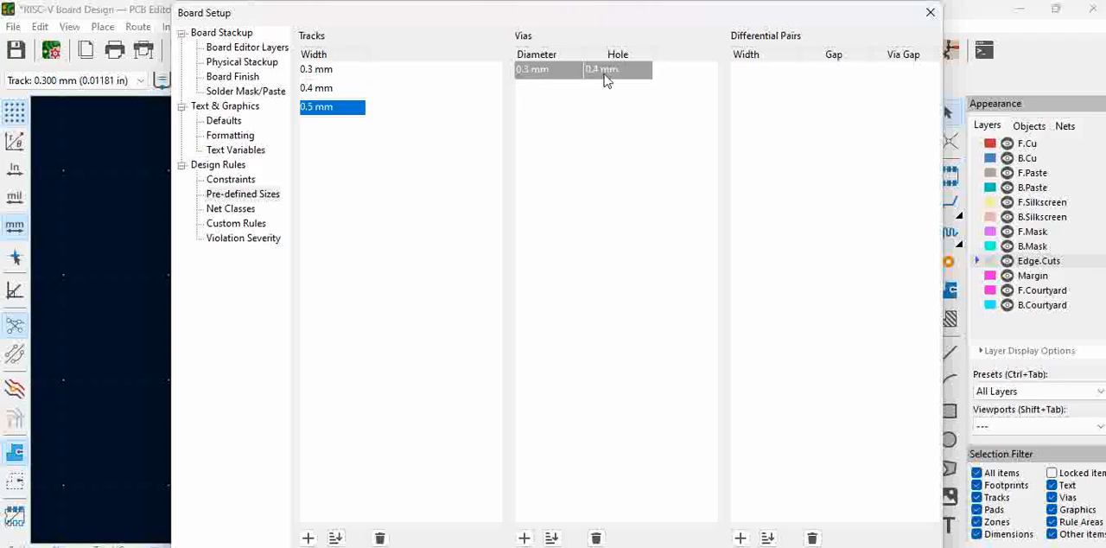
# Step: Review the net classes, custom rules and violation severities against the constraints and pre-defined sizes
pyautogui.click(239, 210)
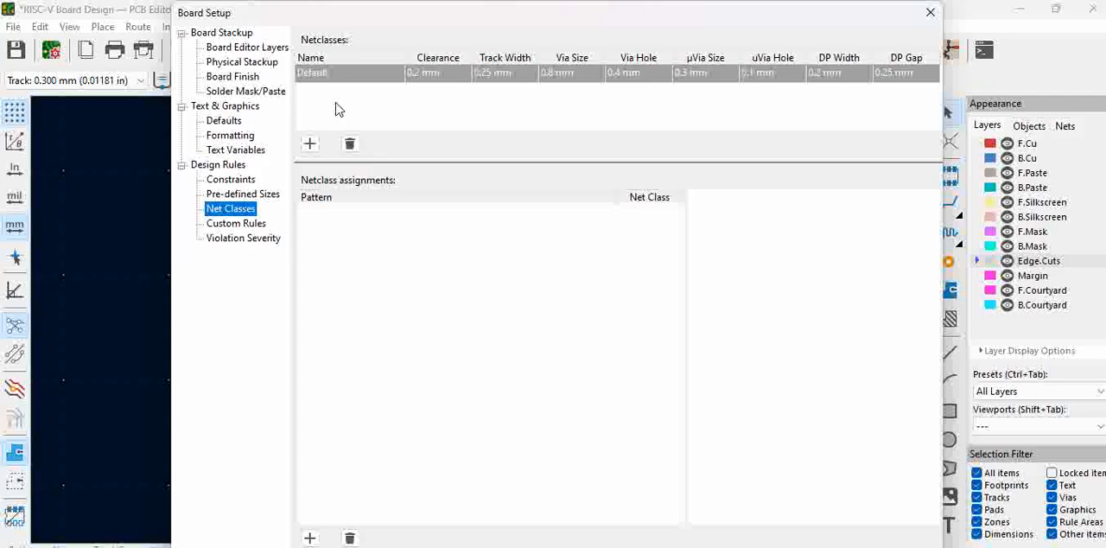
pyautogui.click(241, 224)
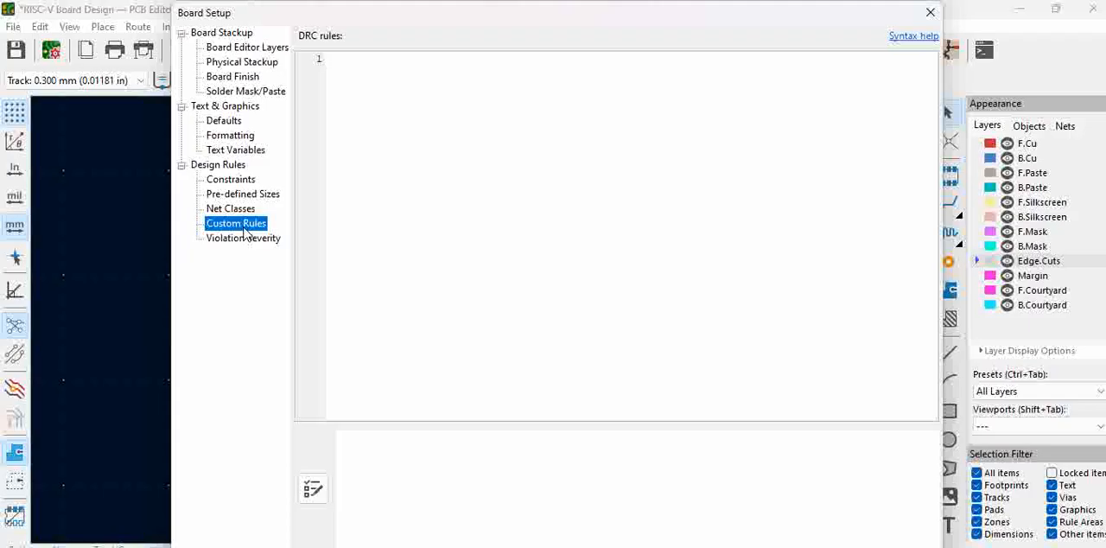
pyautogui.click(230, 180)
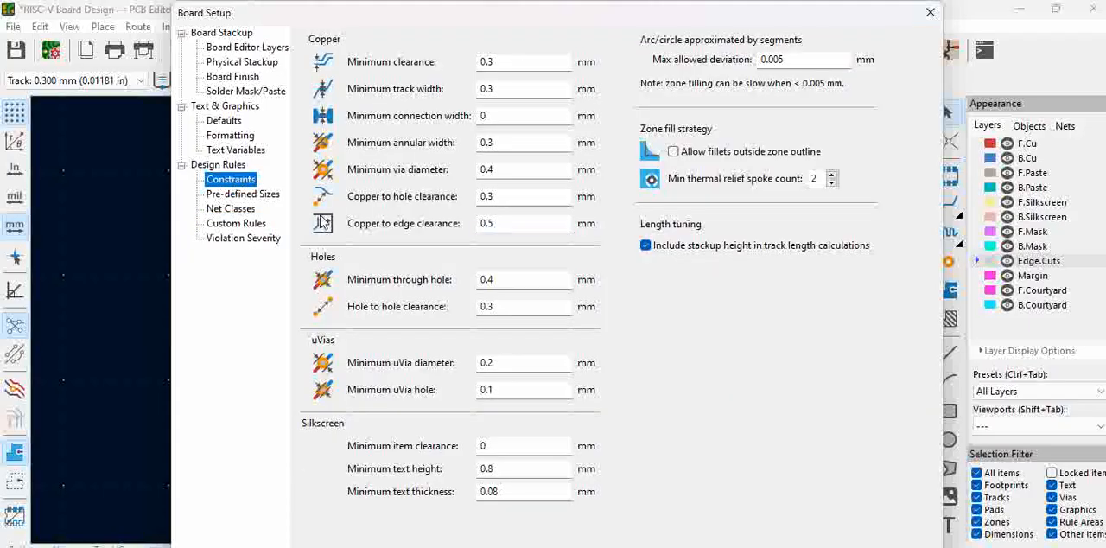
pyautogui.click(265, 223)
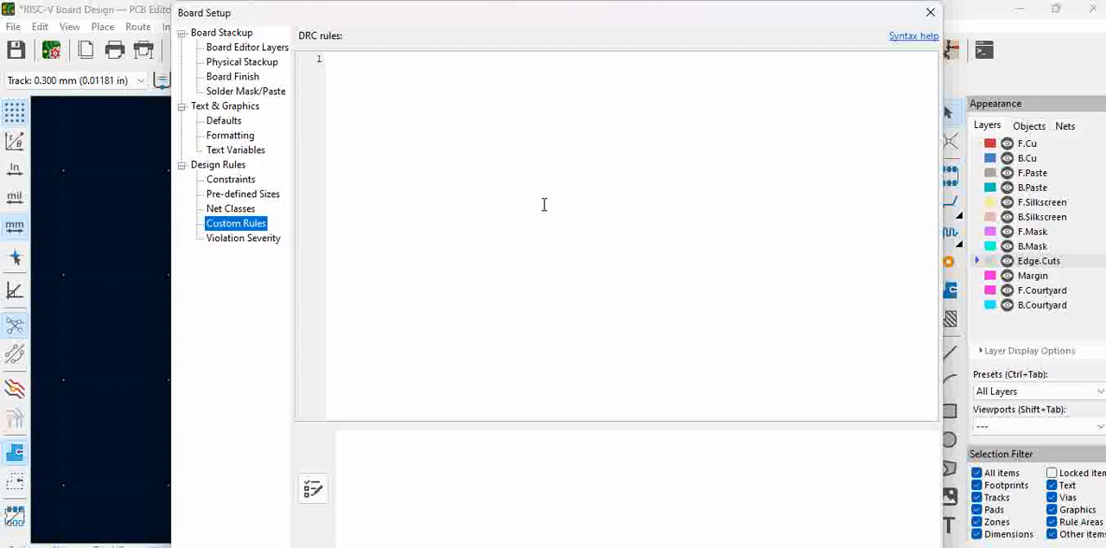
pyautogui.click(259, 240)
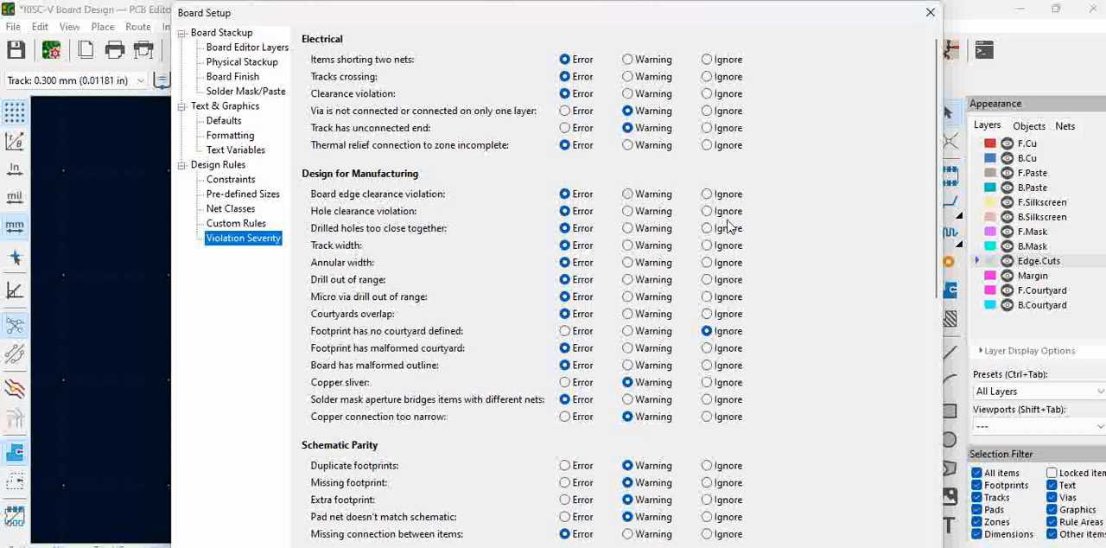
pyautogui.click(236, 180)
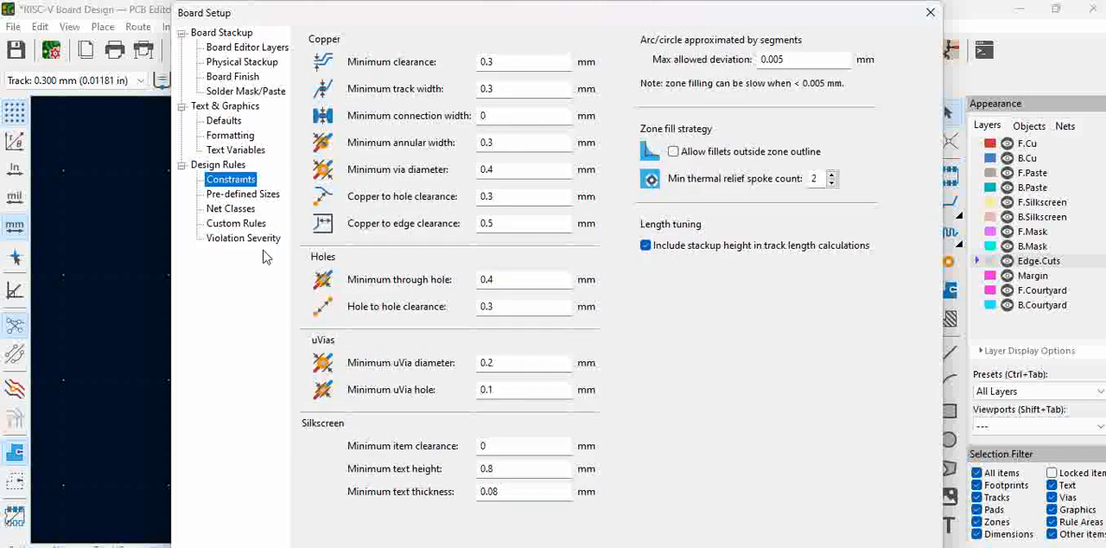
pyautogui.click(260, 240)
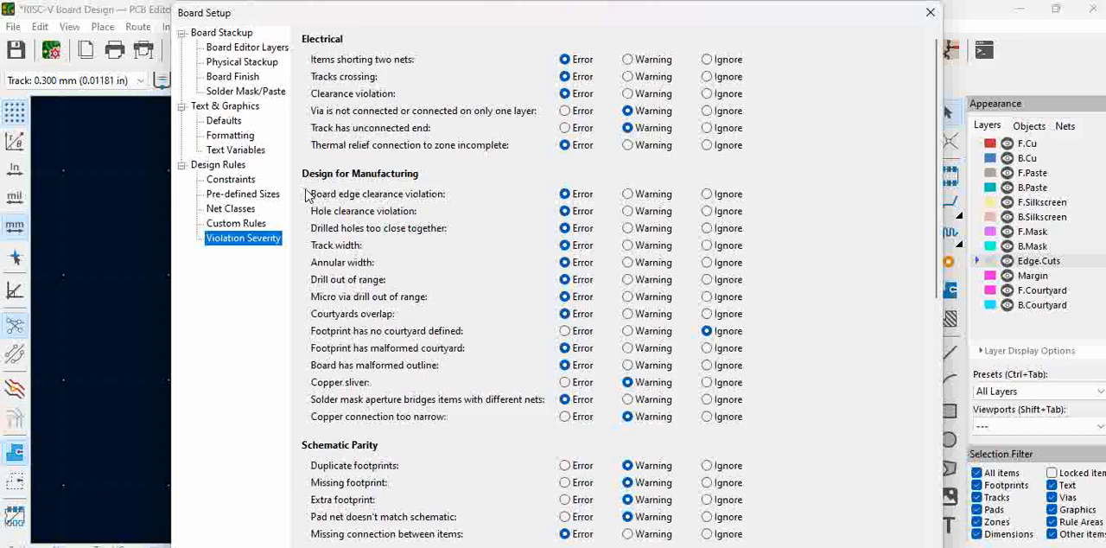
pyautogui.click(234, 179)
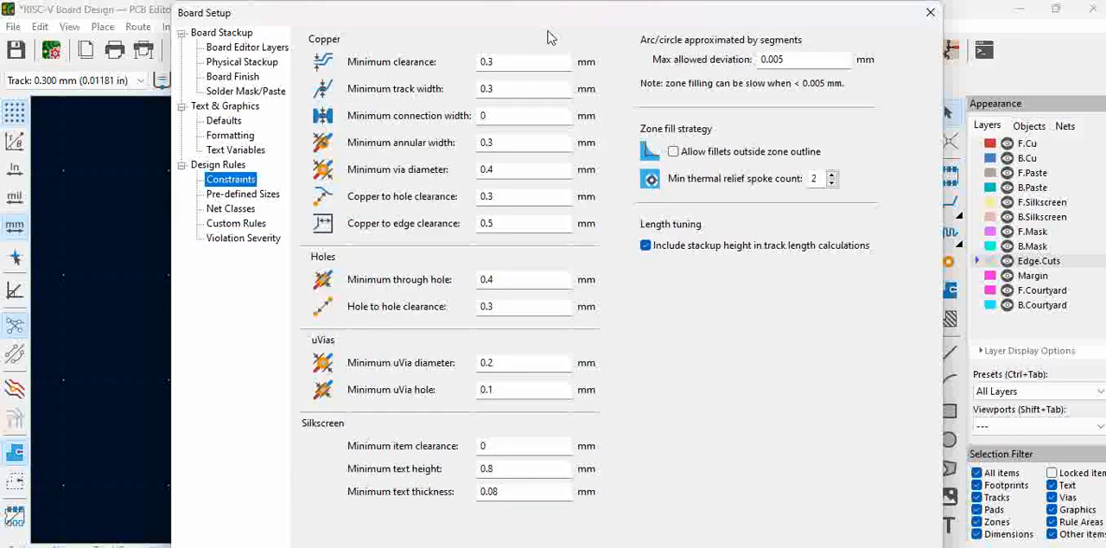
pyautogui.click(233, 209)
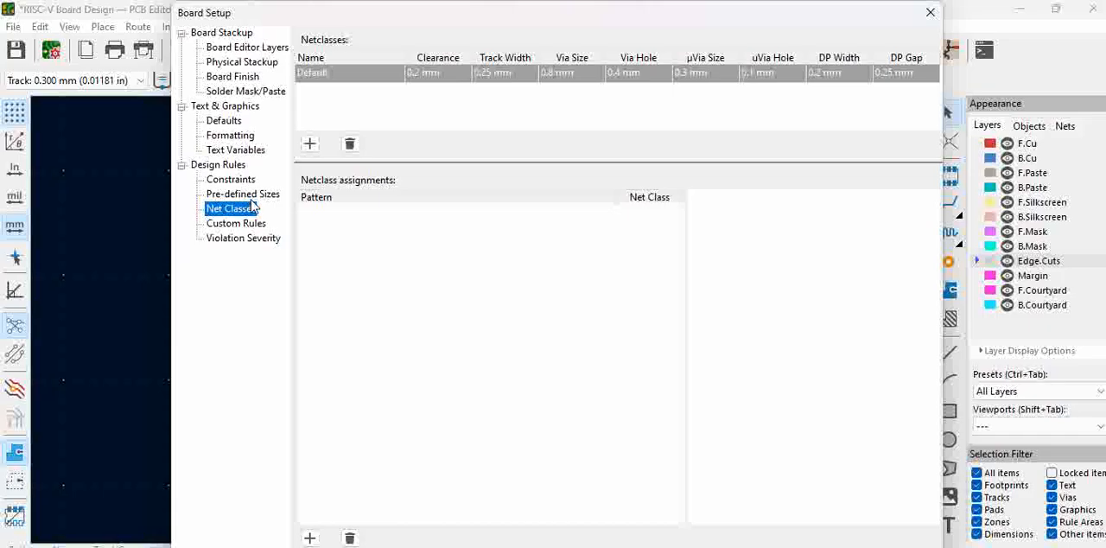
pyautogui.click(246, 195)
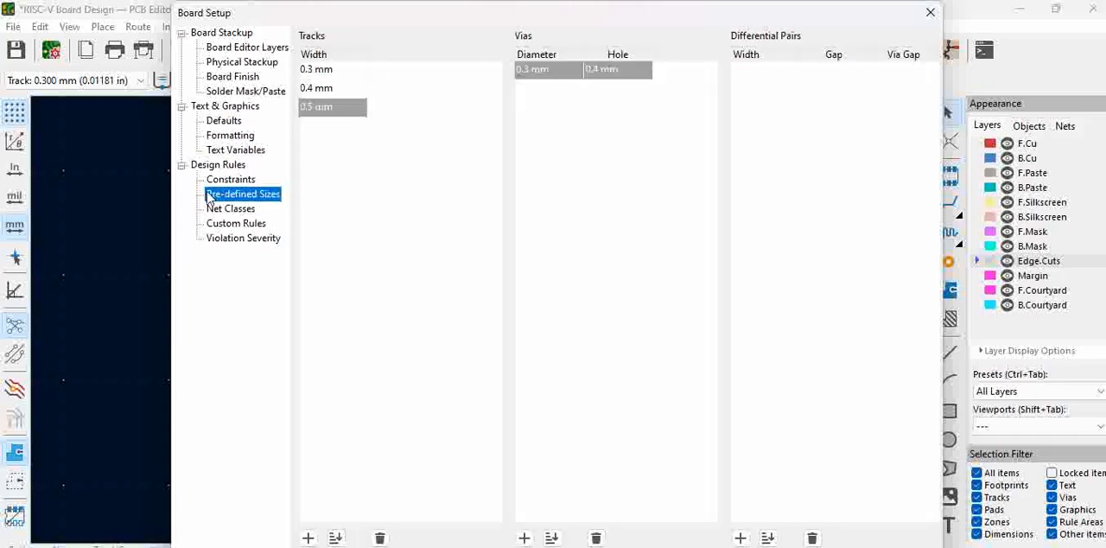
pyautogui.click(242, 180)
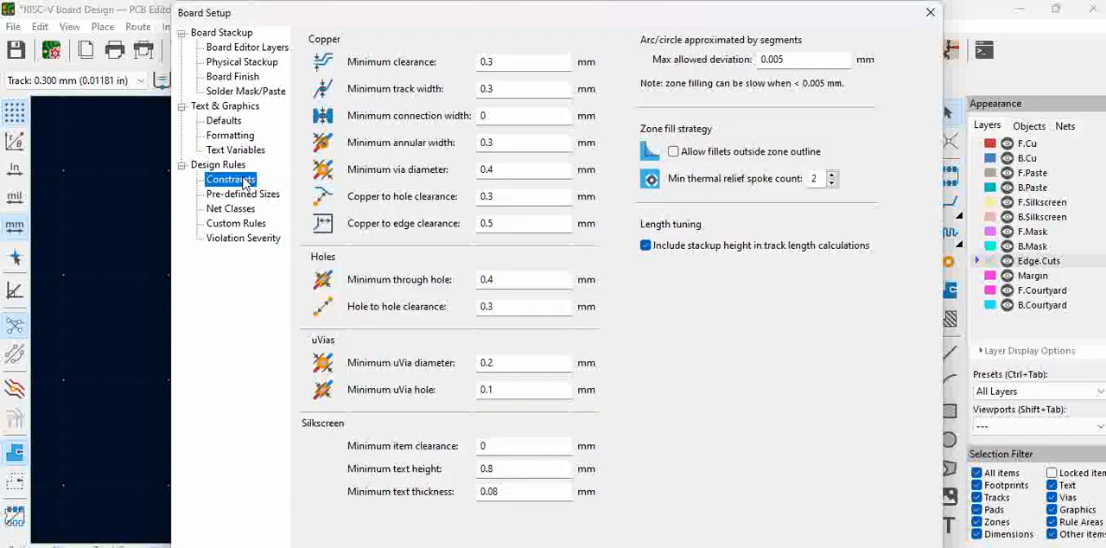
# Step: Set the track width violation severity to Error and accept the board setup
pyautogui.click(239, 240)
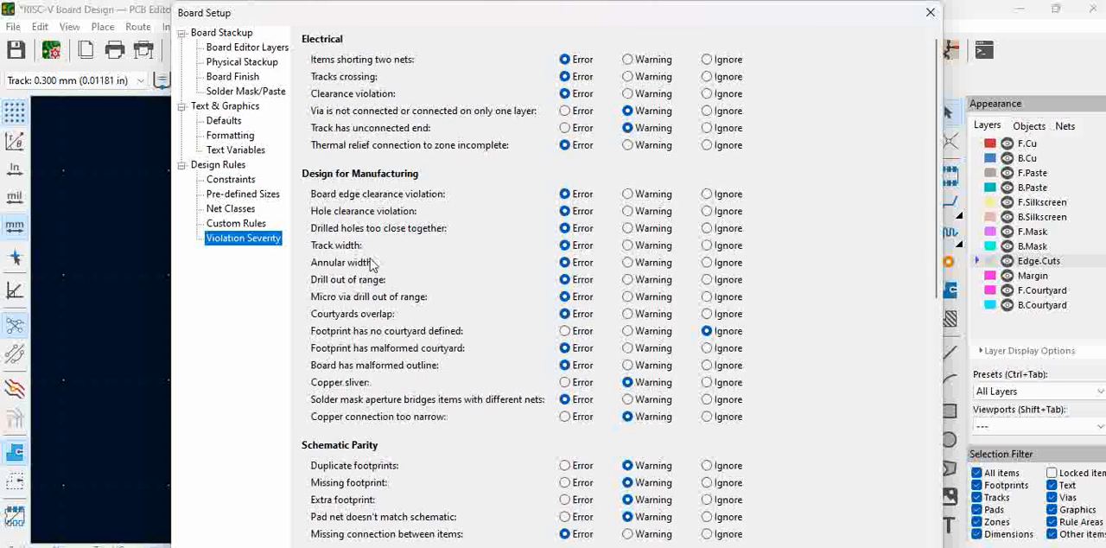
pyautogui.click(576, 249)
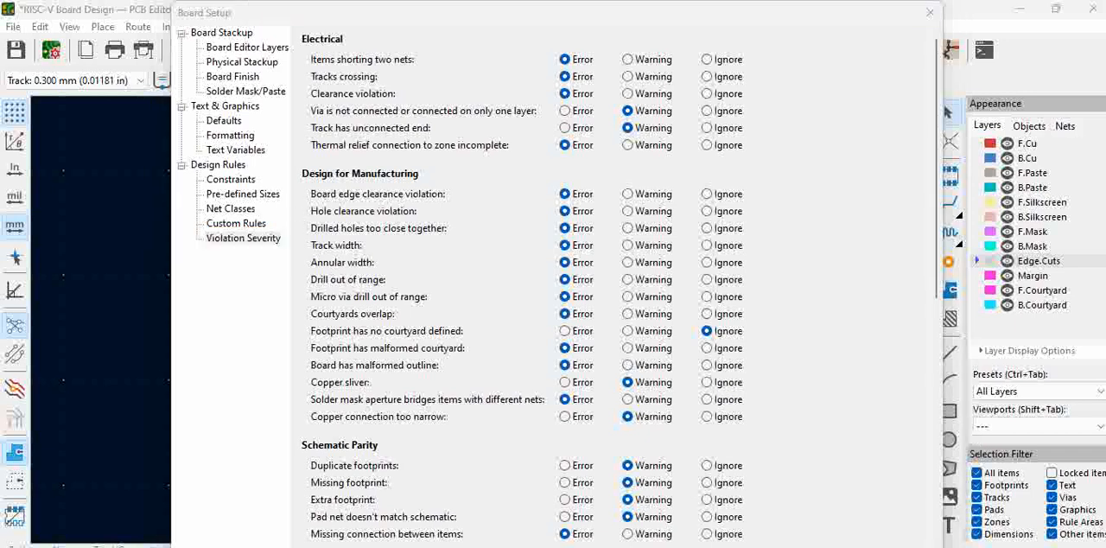
pyautogui.click(864, 546)
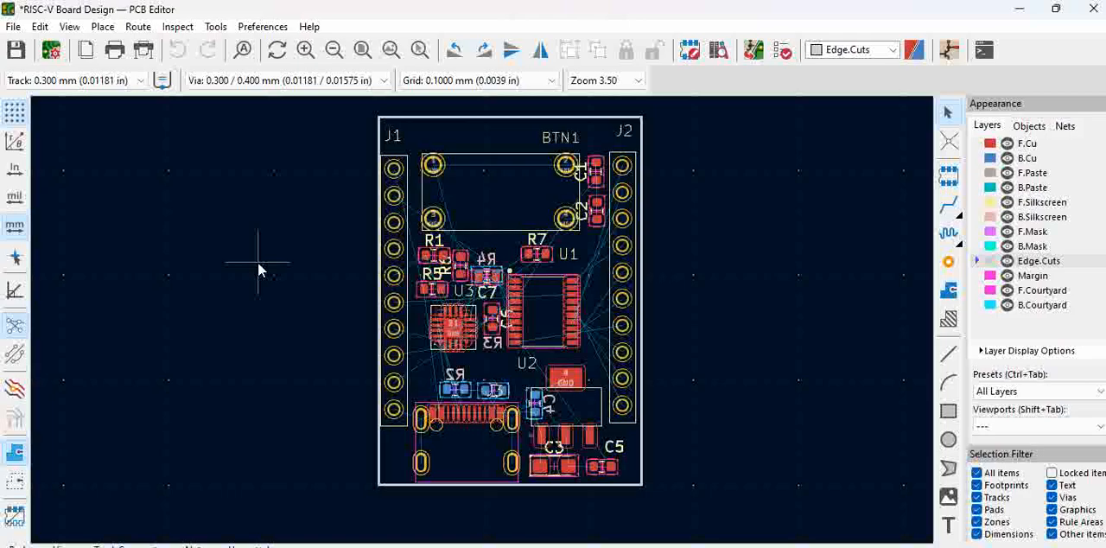
# Step: Select the 0.300 mm track width and the 0.300 / 0.400 mm via size as the active routing sizes
pyautogui.click(109, 80)
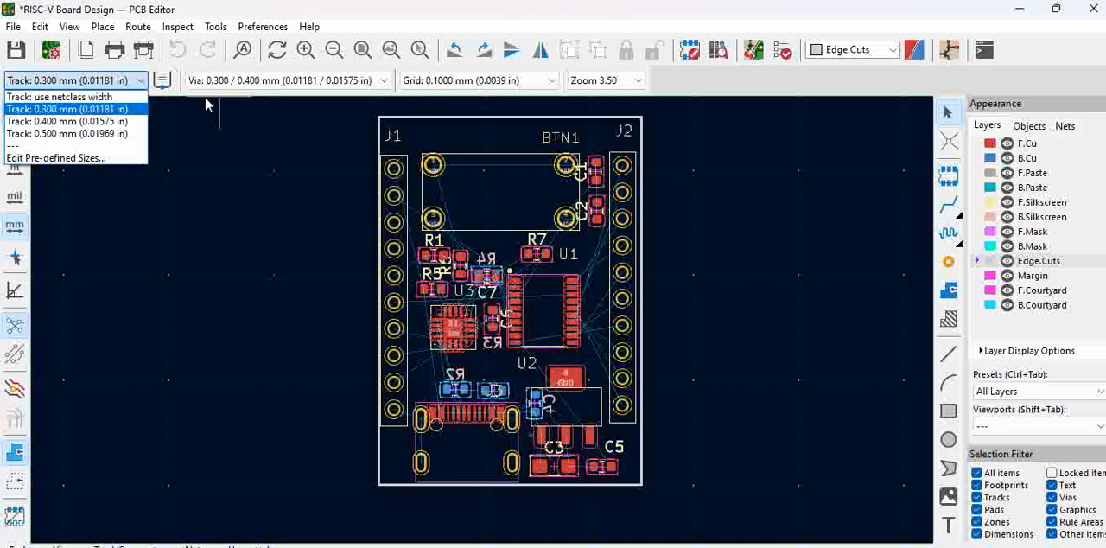
pyautogui.click(253, 89)
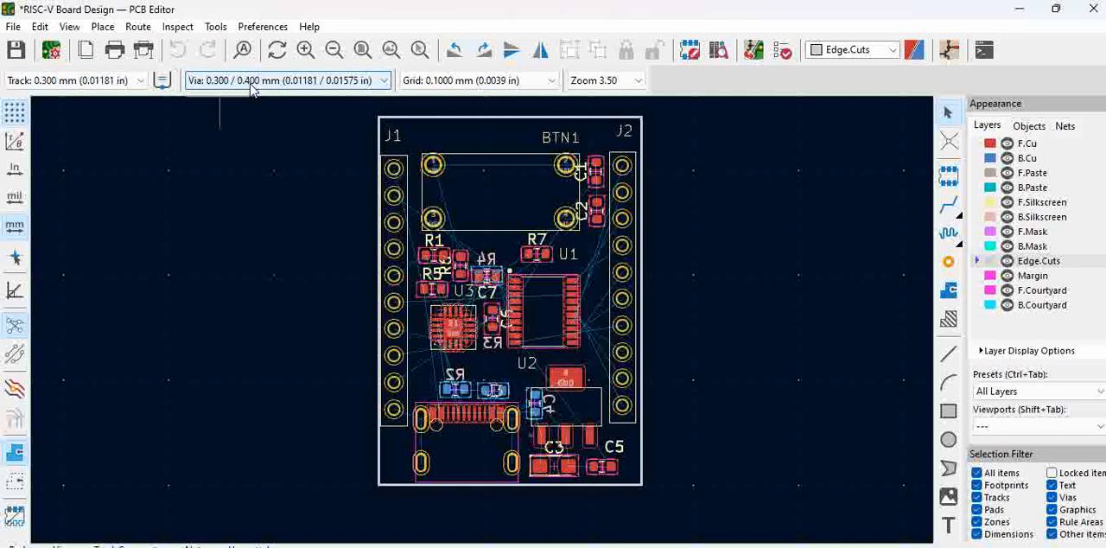
pyautogui.click(251, 84)
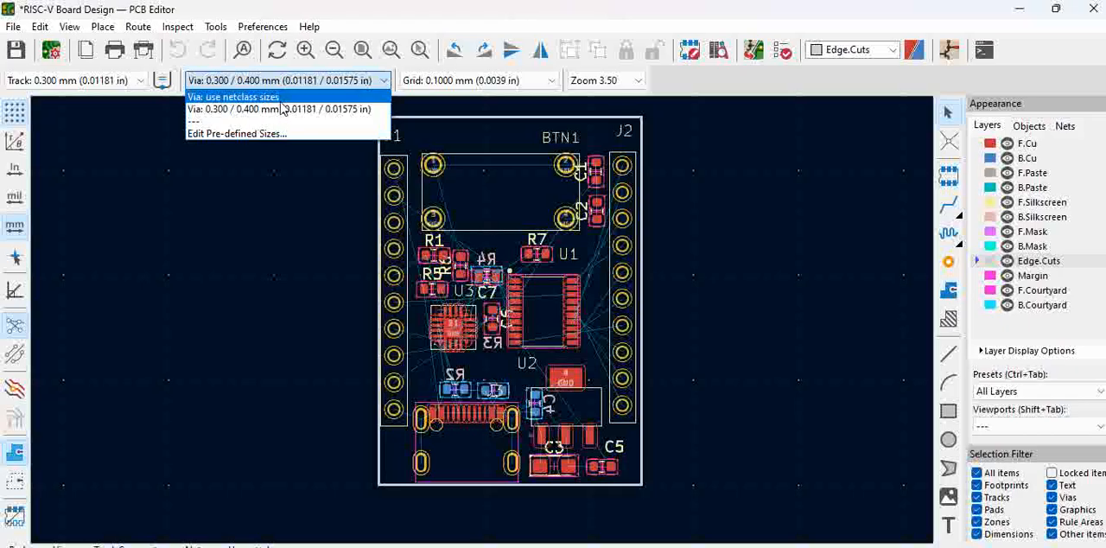
pyautogui.click(276, 109)
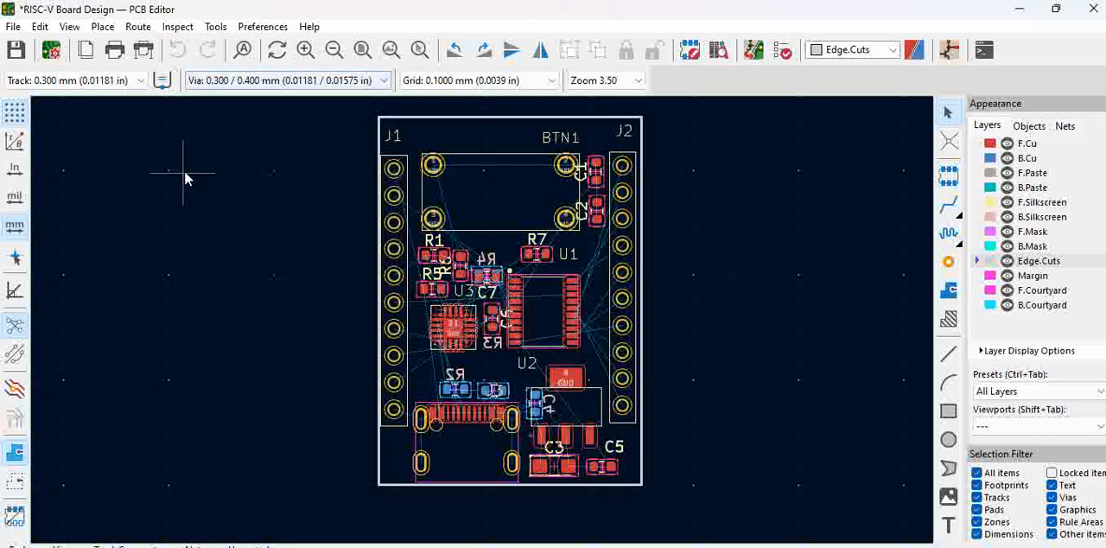
pyautogui.click(112, 80)
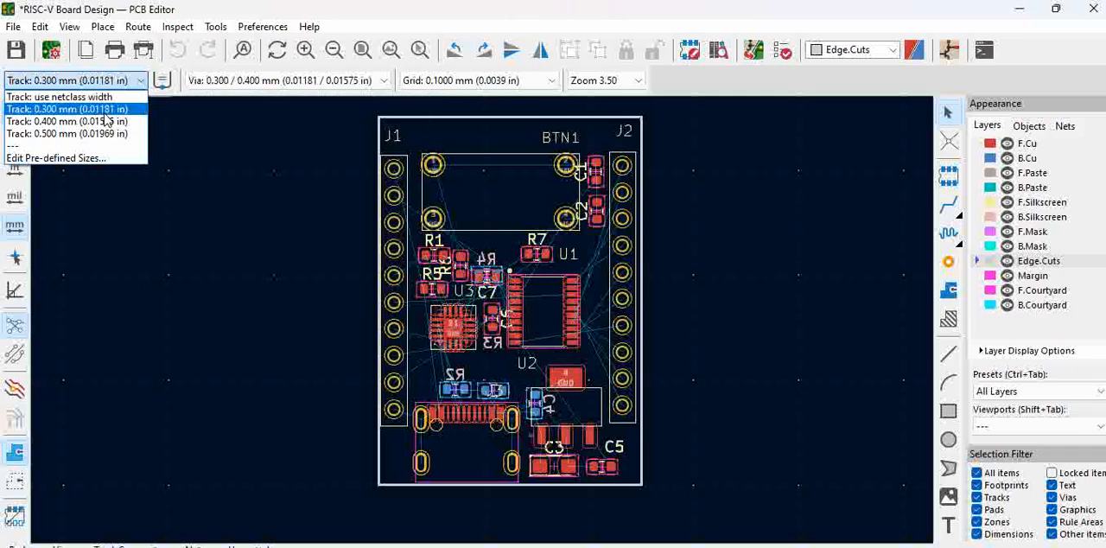
pyautogui.click(103, 112)
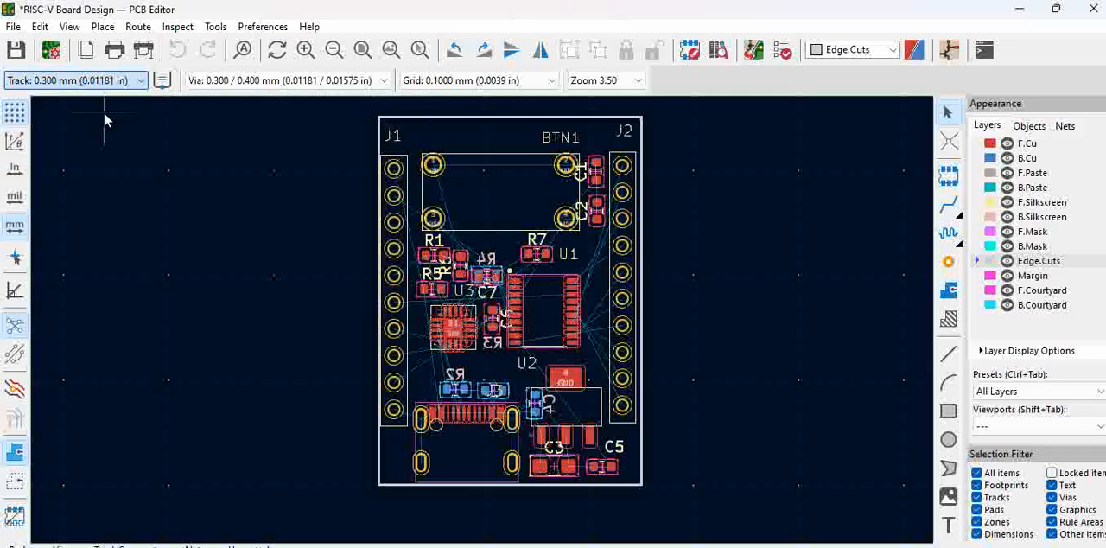
pyautogui.click(308, 82)
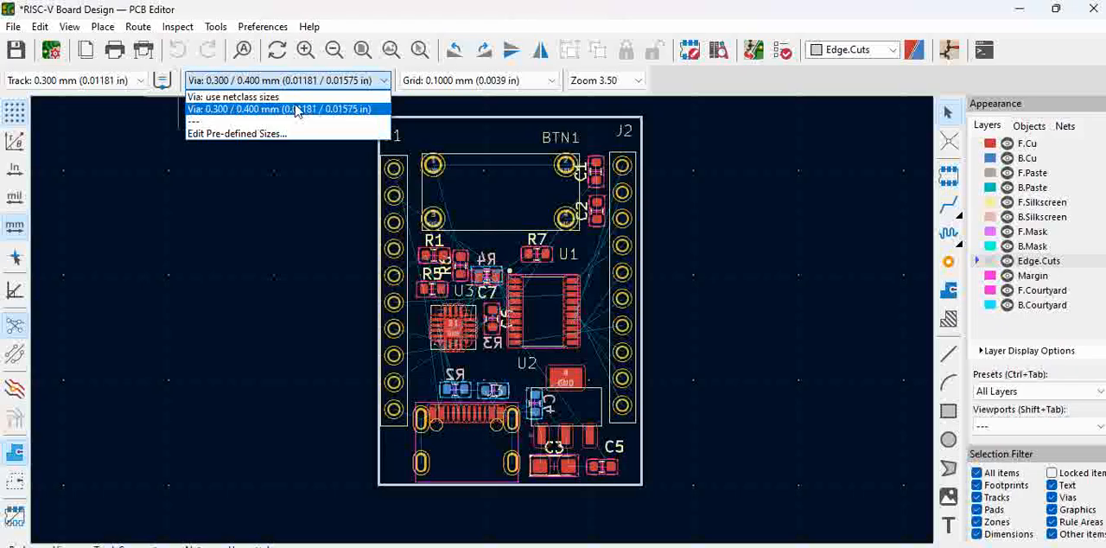
pyautogui.click(297, 110)
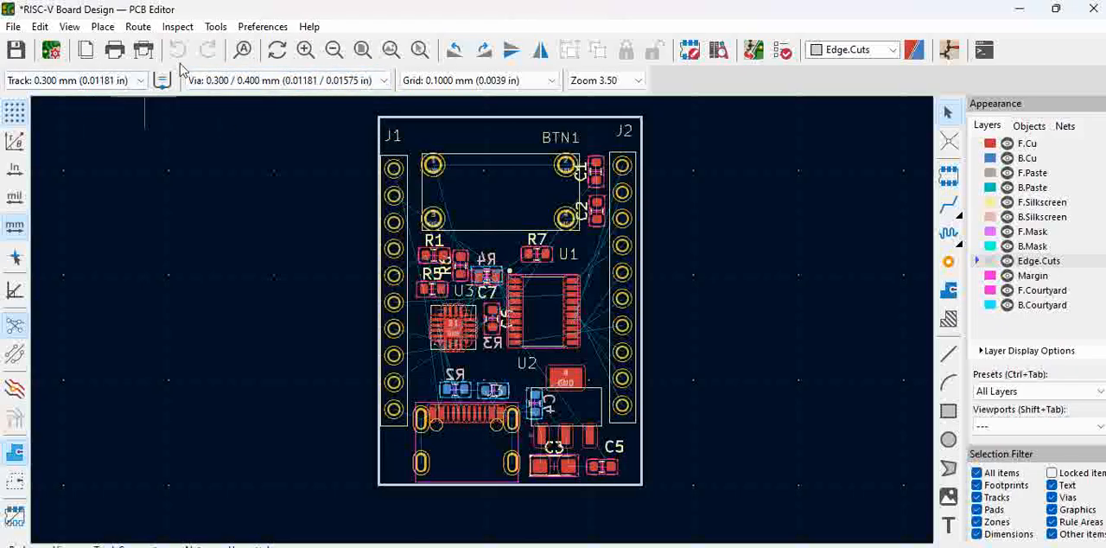